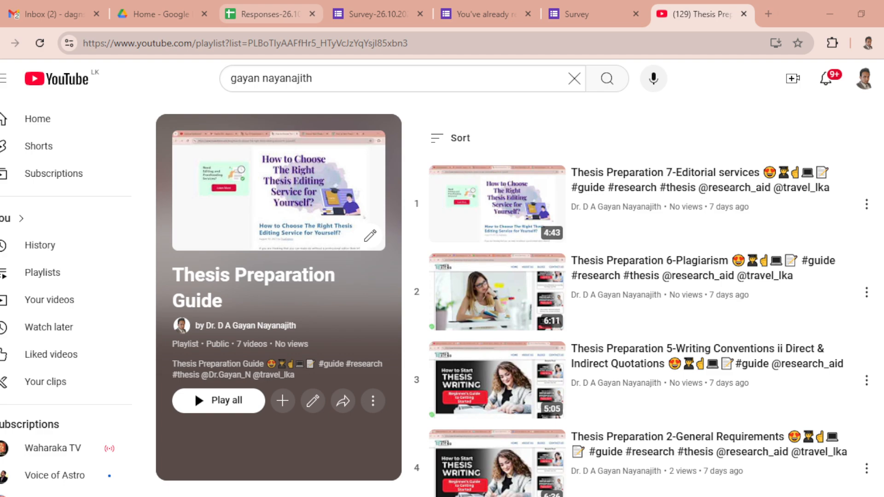
Step: Switch to the Survey-26.10.2024 form in Google Forms and view the summary of its responses
left_click(271, 14)
left_click(351, 7)
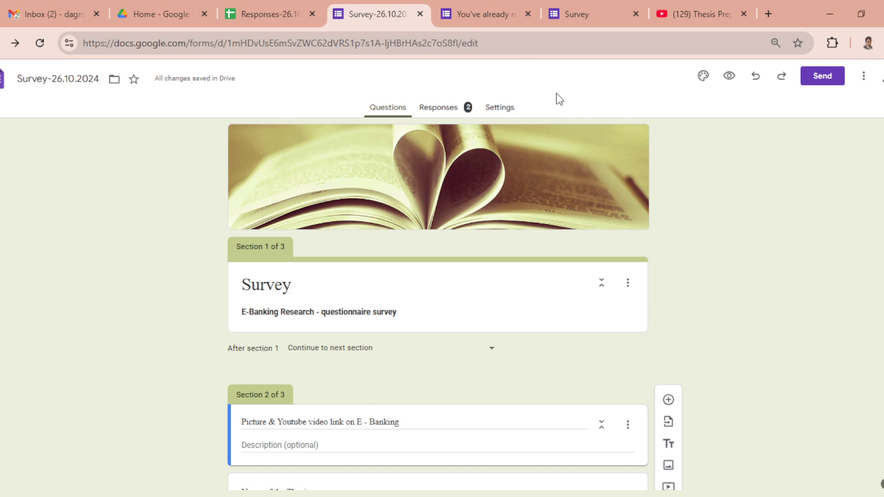
left_click(438, 114)
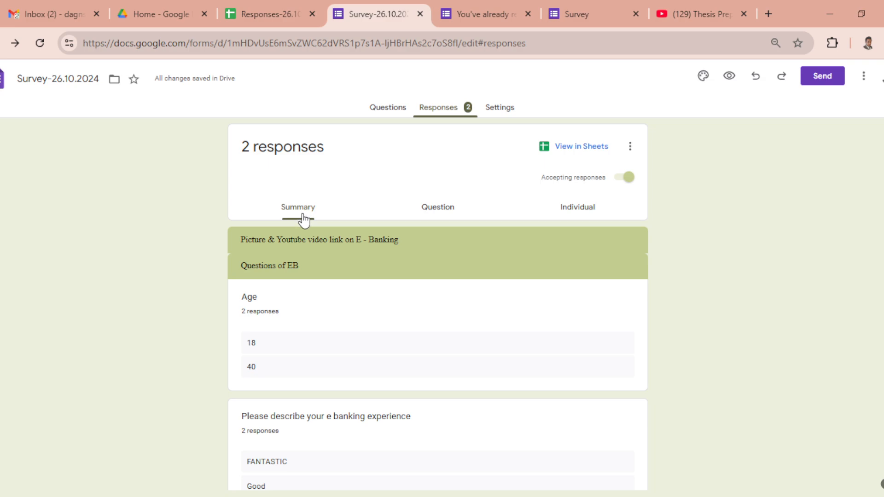
Step: Browse the responses by question up to "Mention using of e-banking services", and individually up to the second response
left_click(439, 214)
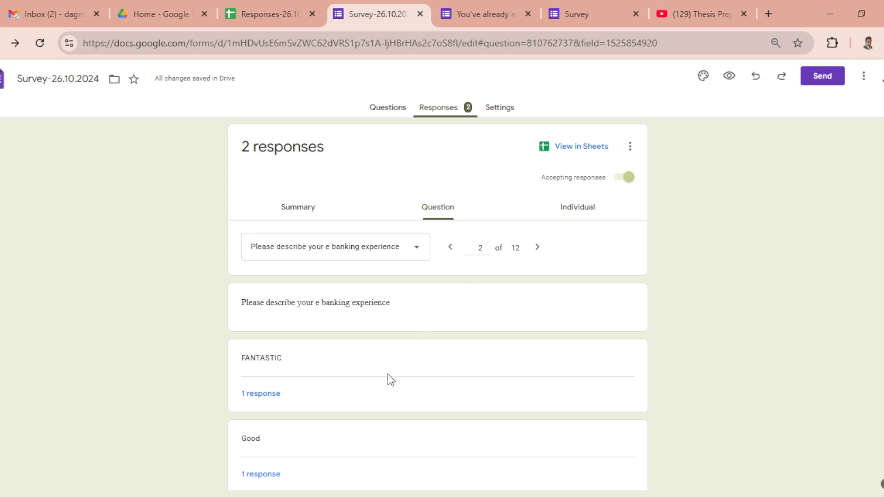
left_click(538, 247)
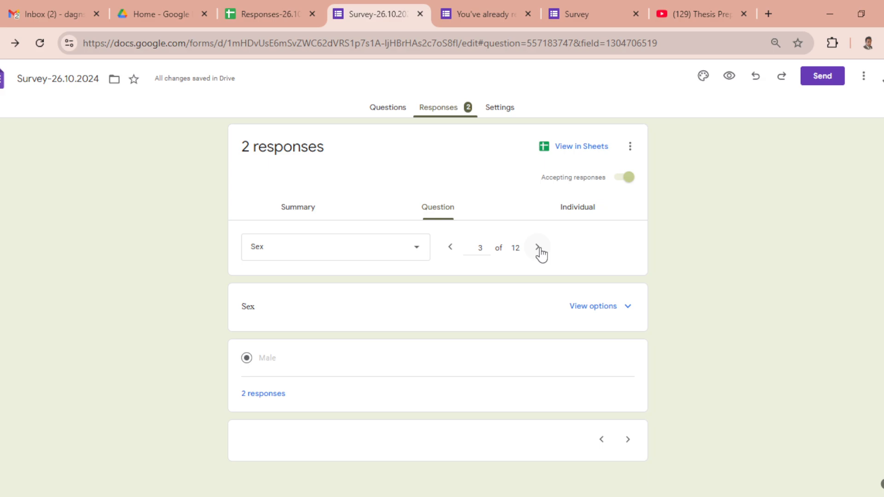
left_click(539, 249)
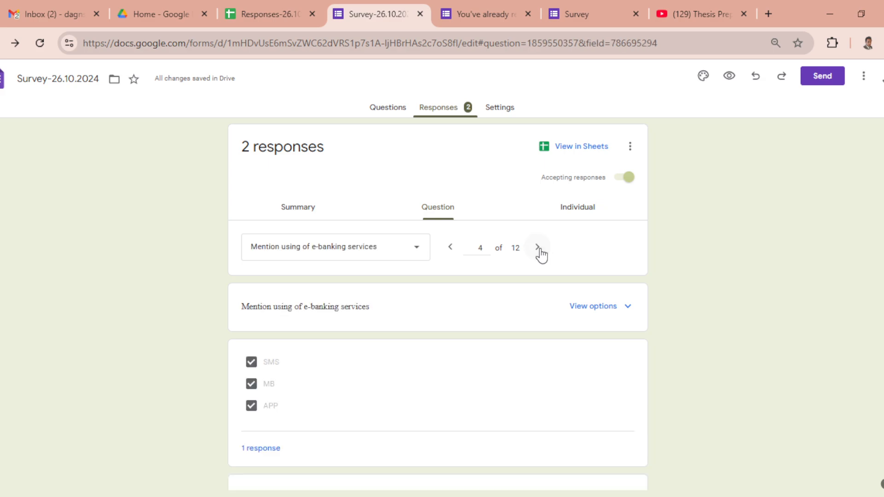
left_click(578, 210)
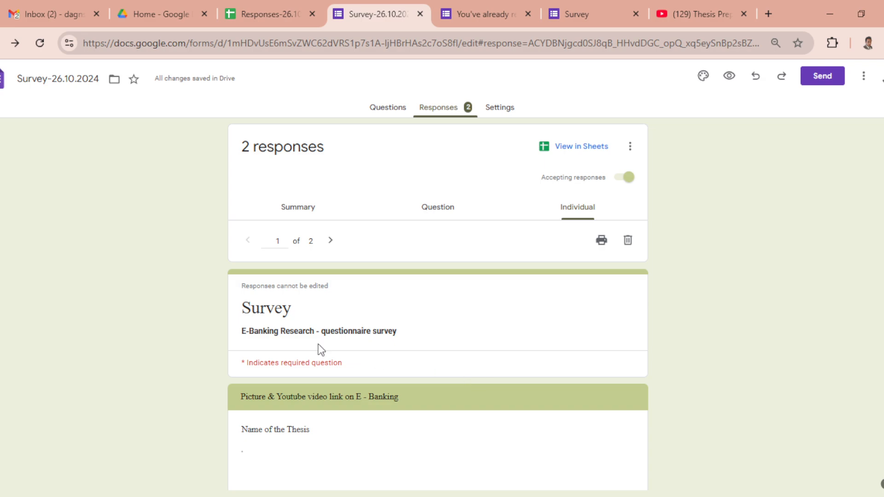
left_click(331, 241)
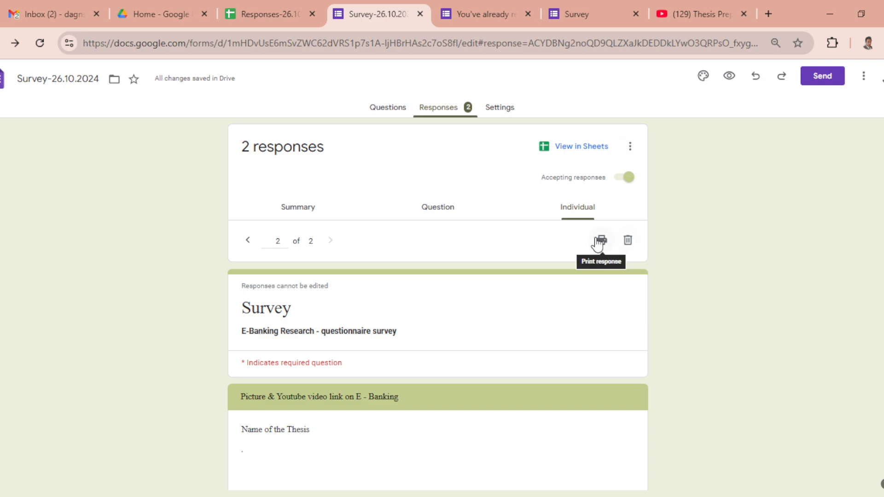
Step: Examine the response management options and the available spreadsheet destinations for responses
left_click(631, 148)
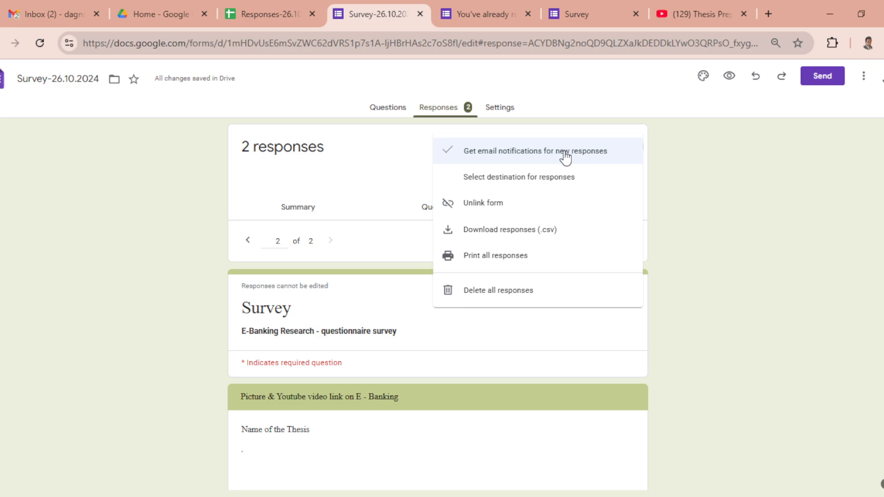
left_click(562, 185)
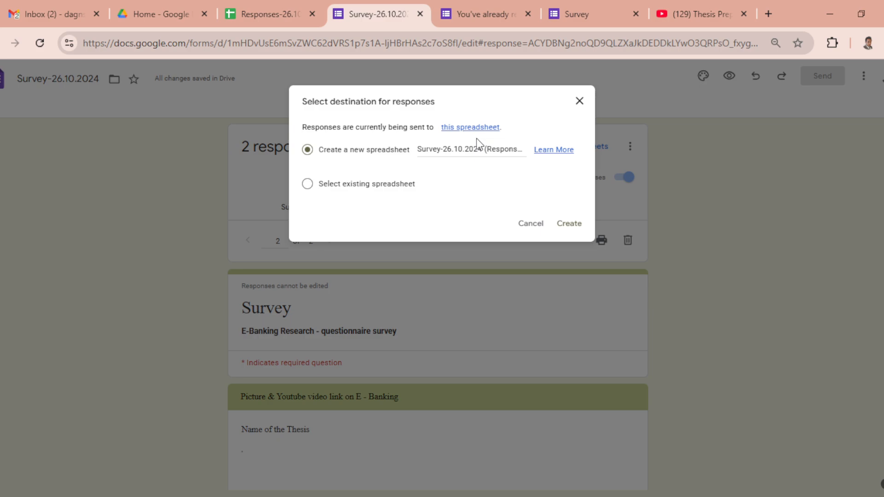
left_click(580, 101)
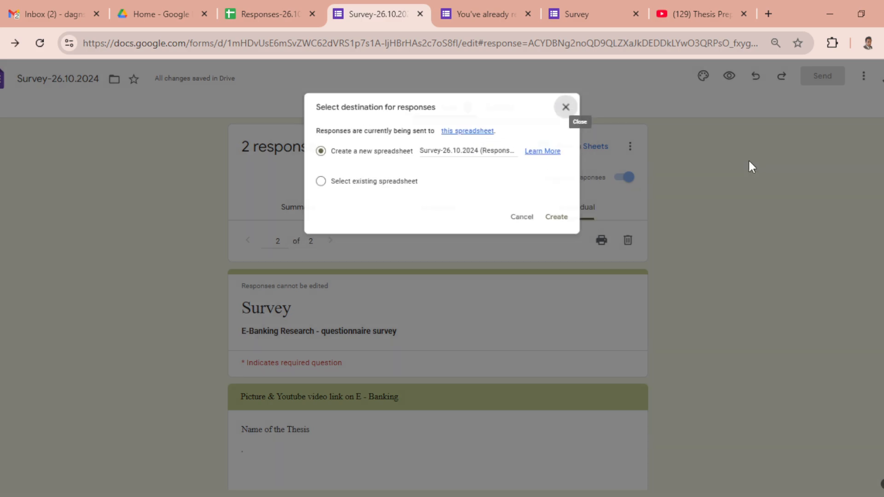
left_click(632, 145)
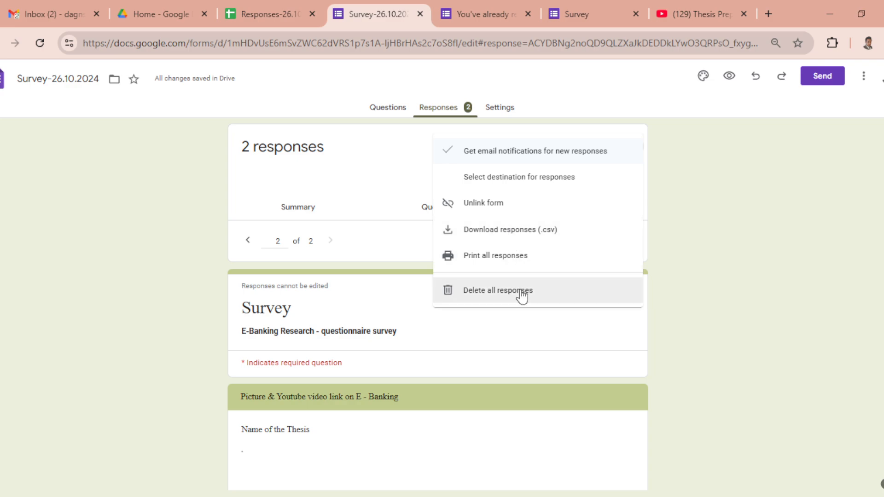
left_click(706, 152)
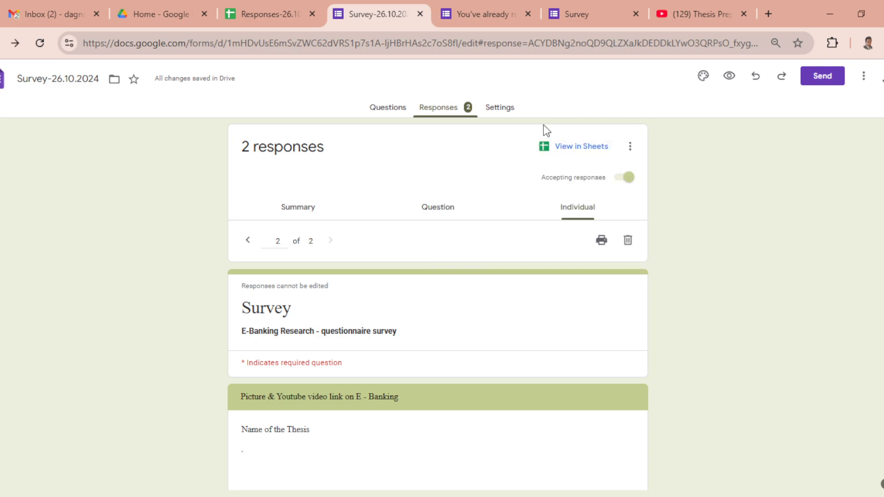
Step: Switch the Limit to 1 response option on and back off in the form's response settings
left_click(509, 110)
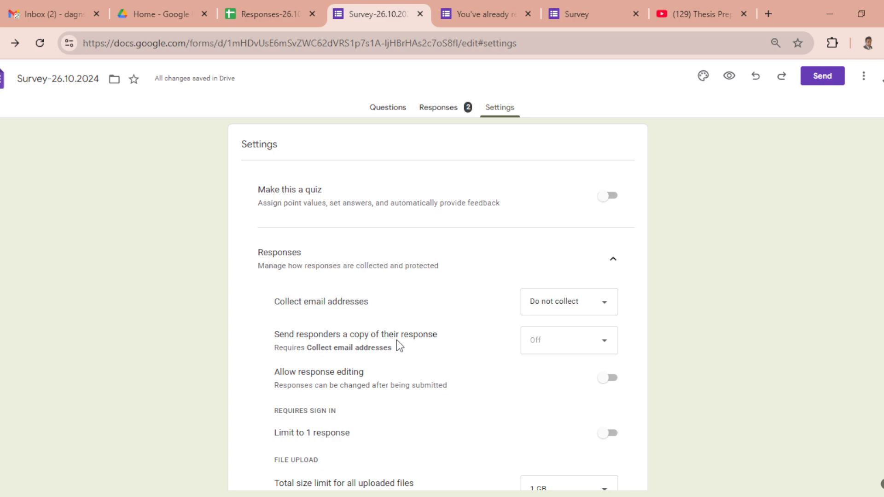
scroll(403, 345, "down", 3)
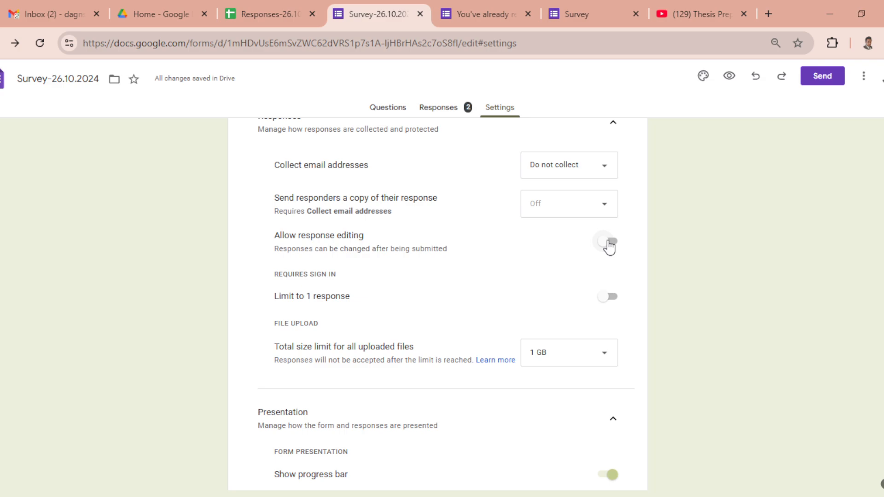
left_click(614, 298)
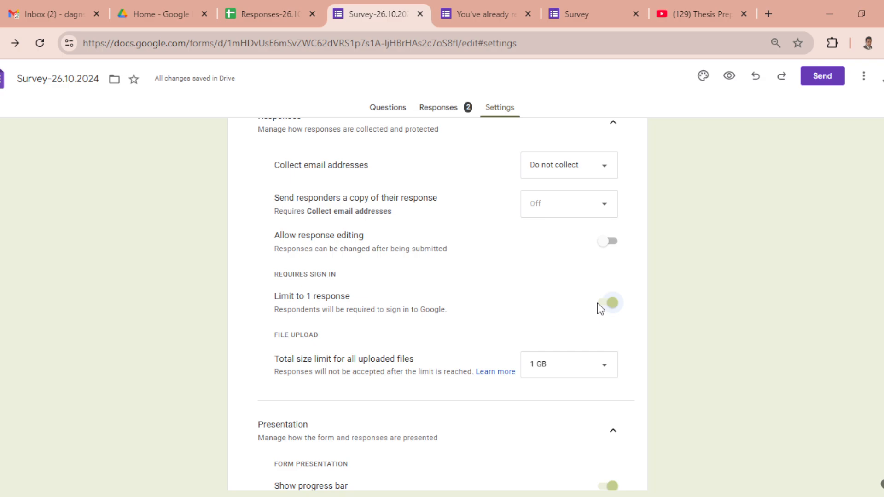
left_click(604, 308)
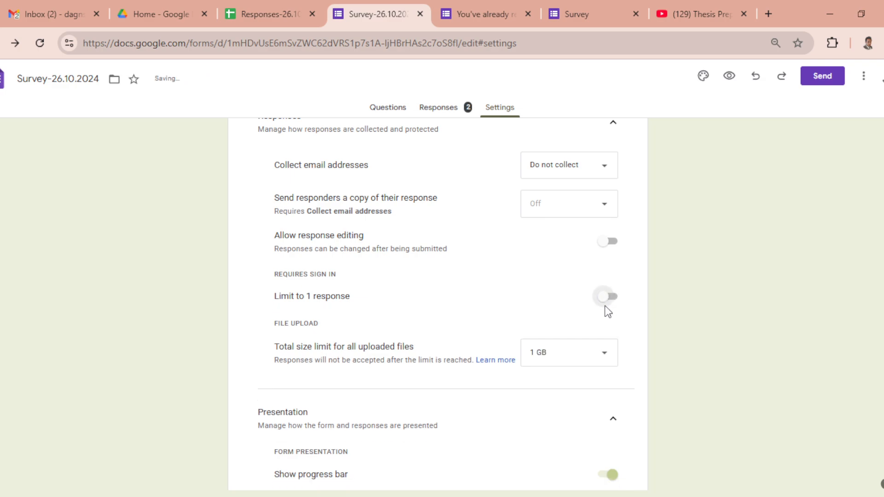
Step: Review the presentation settings, and open the confirmation message for editing and save it as it stands
scroll(624, 325, "down", 3)
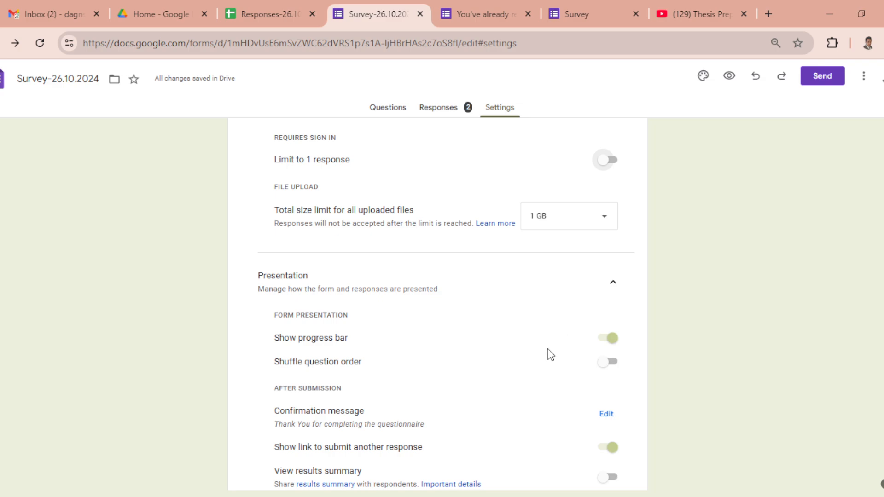
scroll(548, 355, "down", 2)
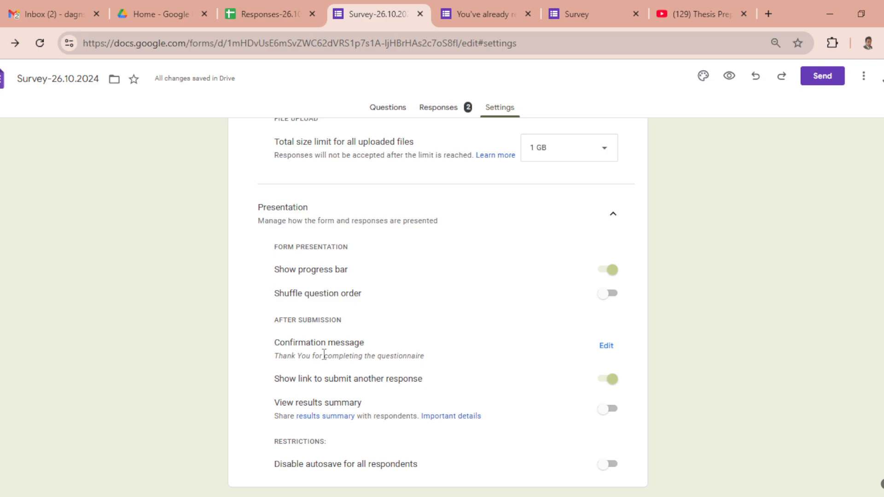
left_click(607, 348)
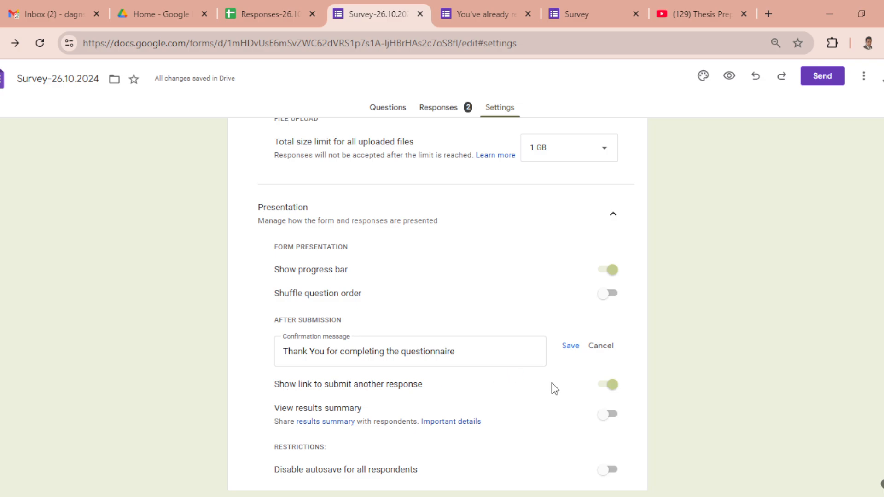
scroll(555, 379, "down", 1)
scroll(557, 375, "down", 2)
left_click(567, 278)
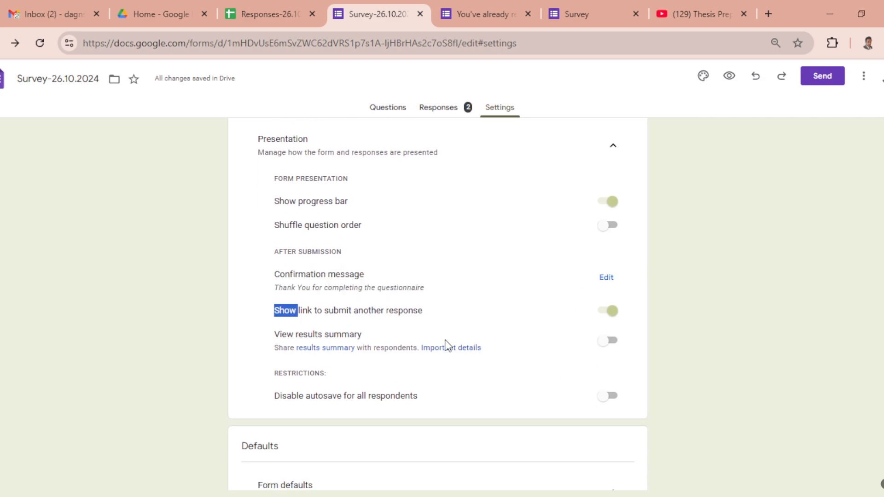
Step: Turn the link to submit another response off and back on in the after-submission settings
left_click(600, 313)
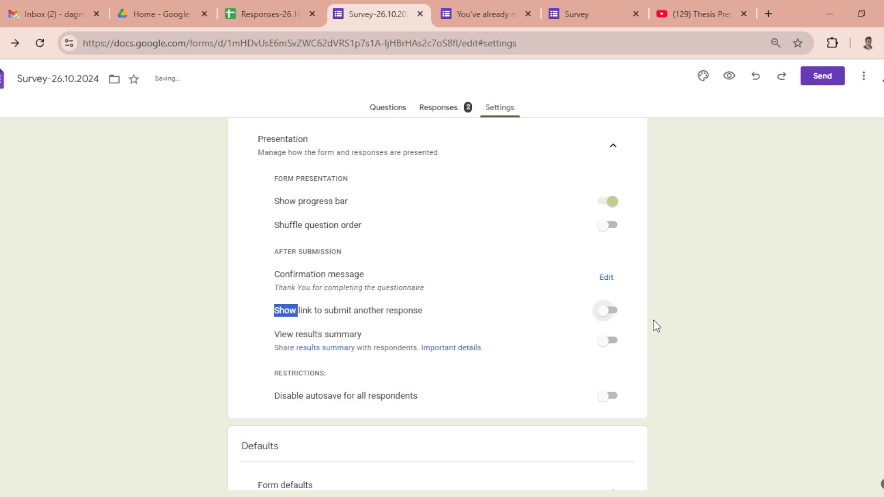
left_click(616, 314)
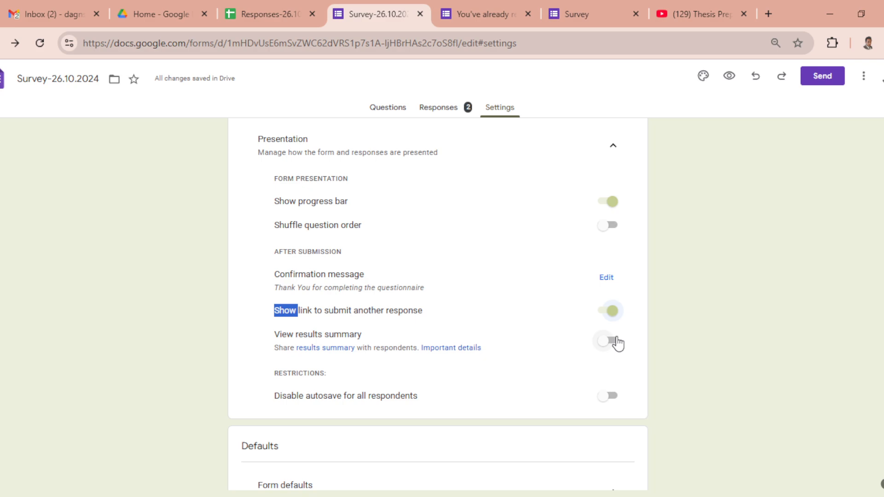
Step: Examine the remaining form settings, including the autosave restriction, the form defaults and the question defaults
scroll(553, 404, "down", 1)
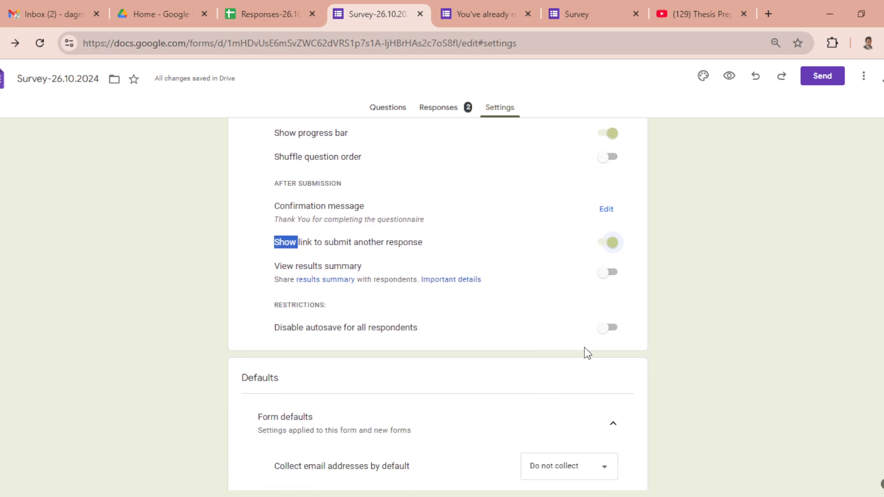
scroll(525, 355, "down", 2)
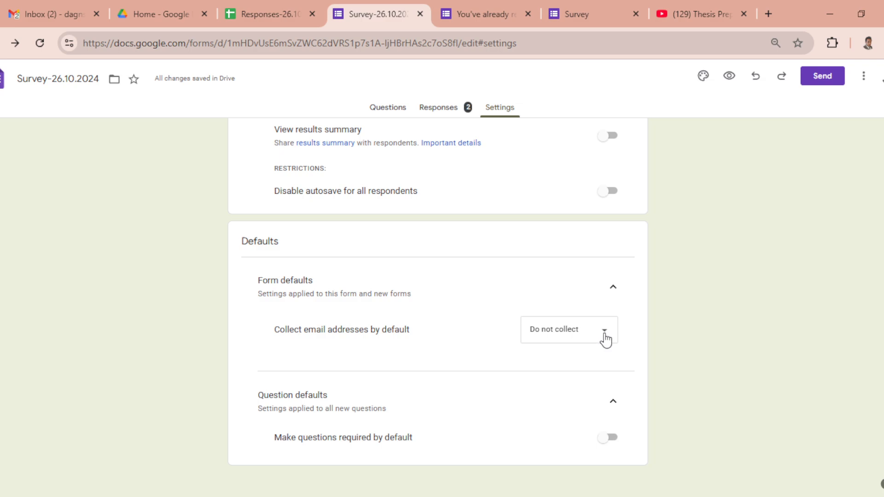
scroll(606, 342, "down", 1)
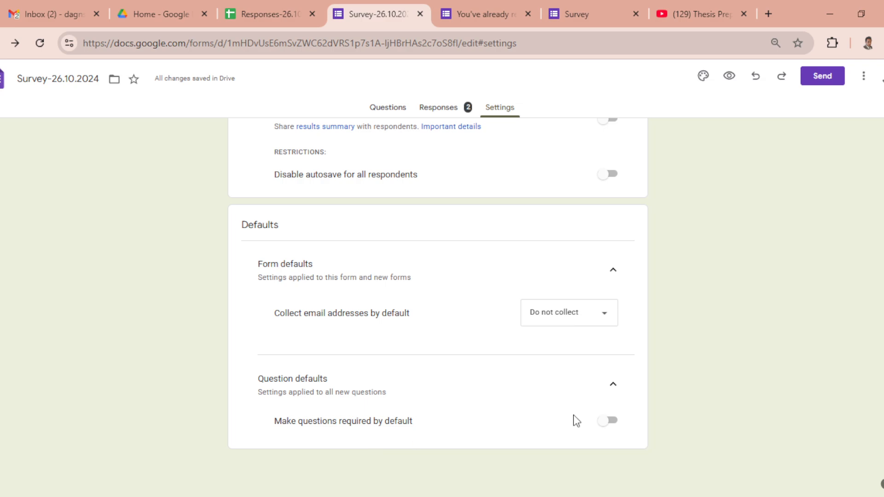
scroll(566, 310, "up", 7)
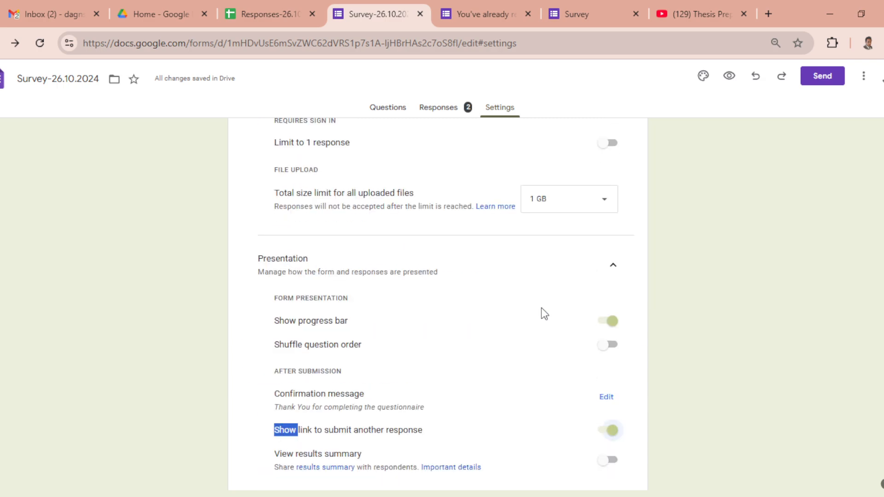
scroll(543, 313, "up", 6)
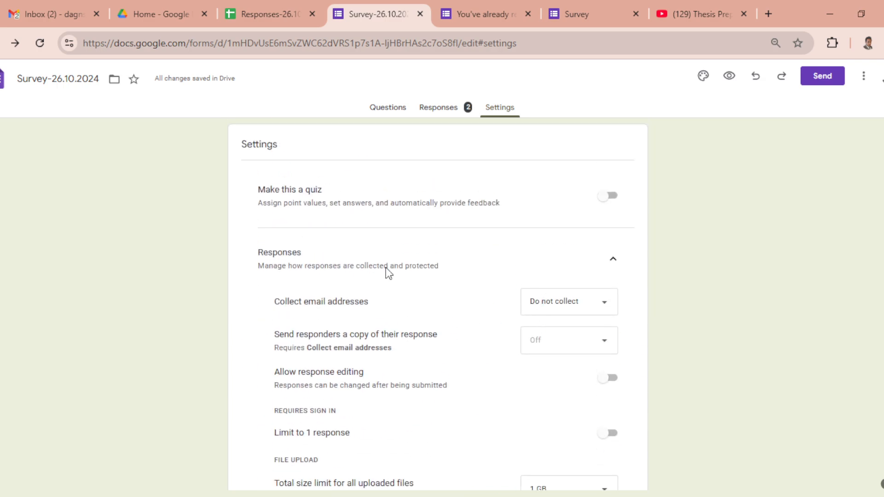
Step: Return to the form's responses and switch to the responses spreadsheet in Google Sheets
left_click(441, 110)
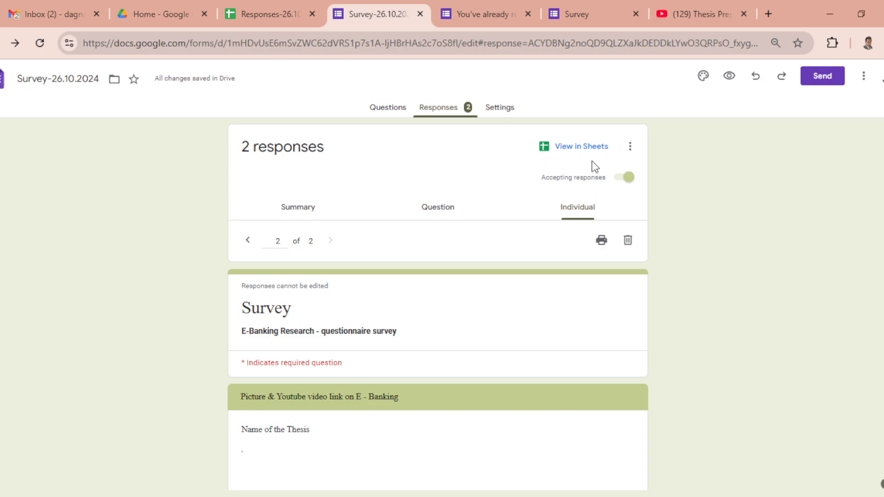
left_click(276, 14)
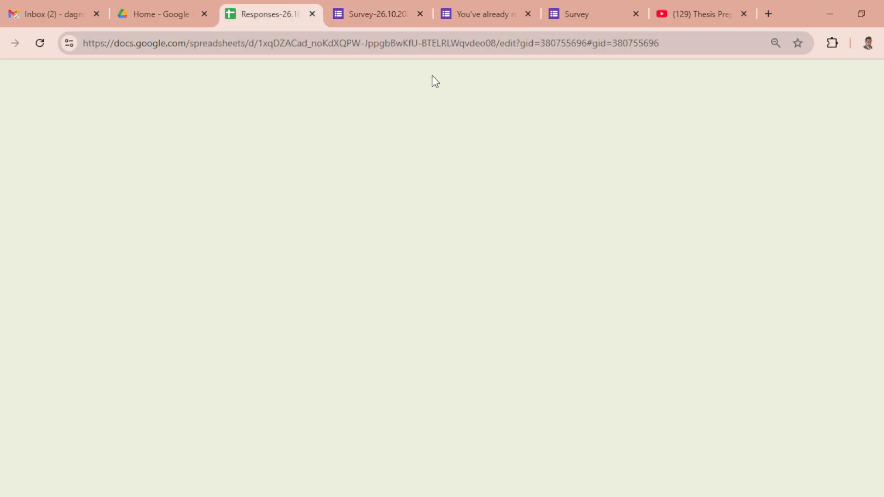